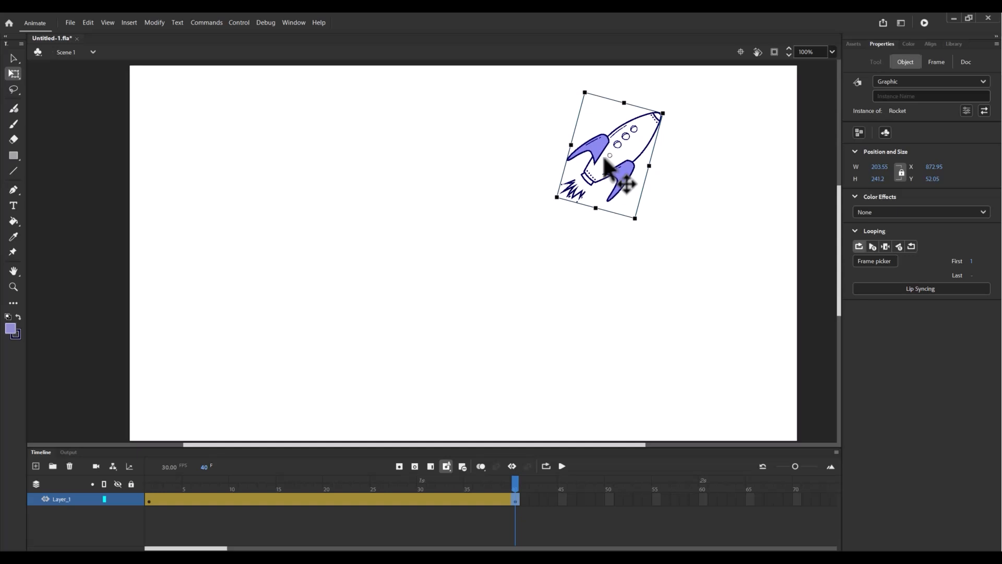
Step: At frame 40, adjust the rocket's transform slightly and move it to the upper-right area of the stage
{"action": "mouse_move", "coordinate": [664, 110]}
{"action": "left_mouse_down"}
{"action": "mouse_move", "coordinate": [654, 174]}
{"action": "mouse_move", "coordinate": [579, 129]}
{"action": "mouse_move", "coordinate": [657, 114]}
{"action": "mouse_move", "coordinate": [638, 133]}
{"action": "mouse_move", "coordinate": [654, 119]}
{"action": "left_mouse_up"}
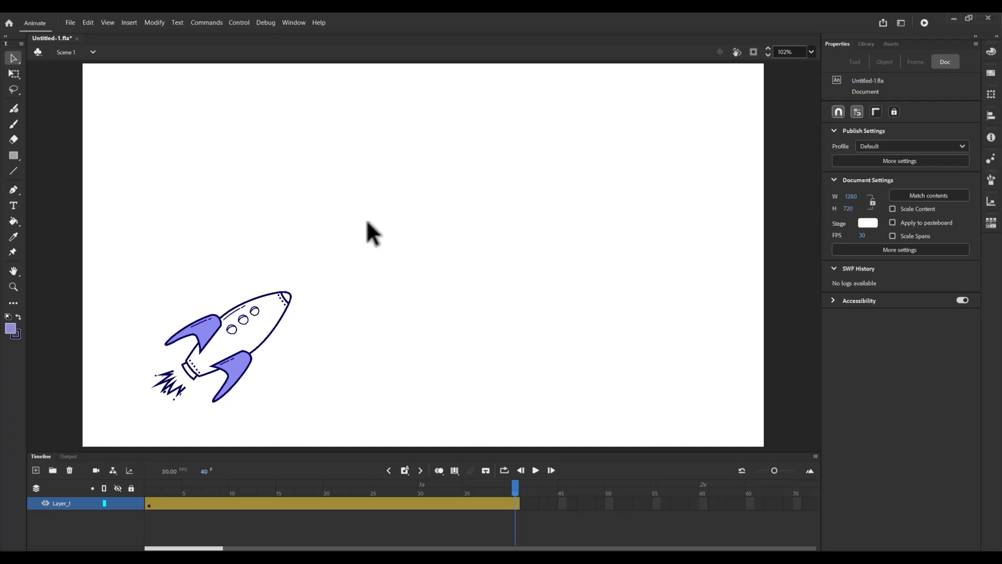
{"action": "left_click_drag", "start_coordinate": [125, 261], "coordinate": [325, 438]}
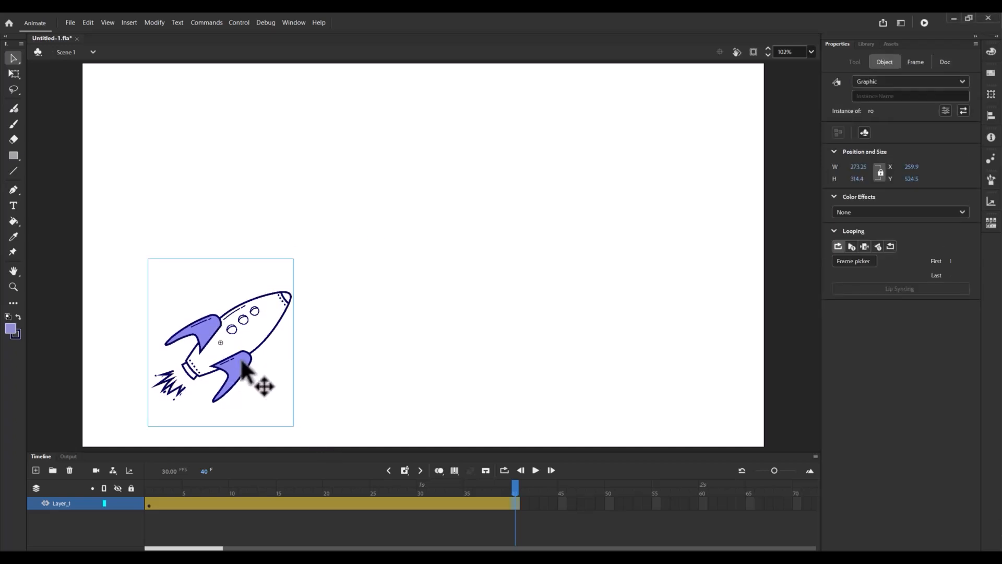
{"action": "left_click_drag", "start_coordinate": [230, 352], "coordinate": [582, 183]}
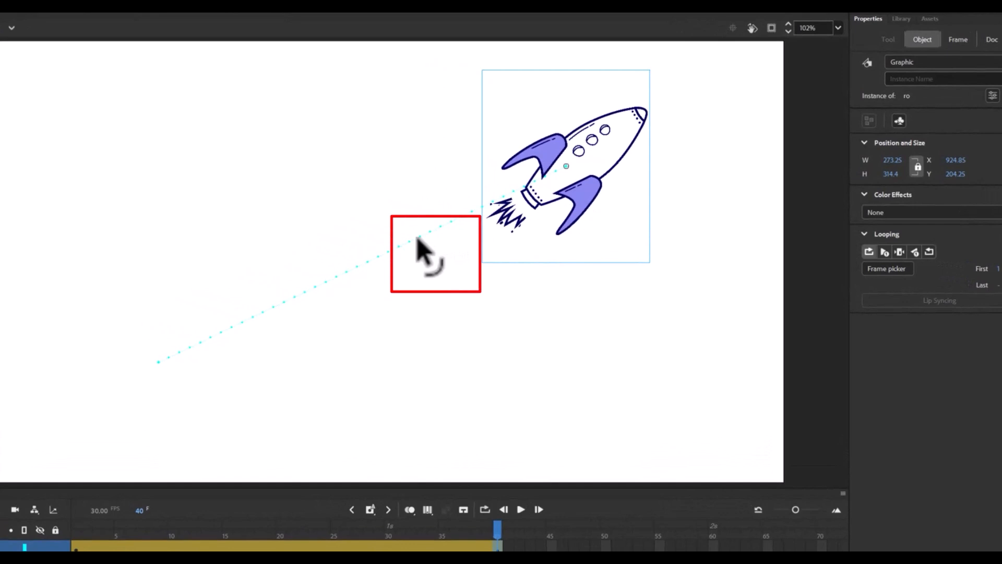
Step: Bend the rocket's motion path and reshape it into an S-curve with the Subselection tool, shifting its end point slightly down and right
{"action": "left_click_drag", "start_coordinate": [417, 237], "coordinate": [411, 200]}
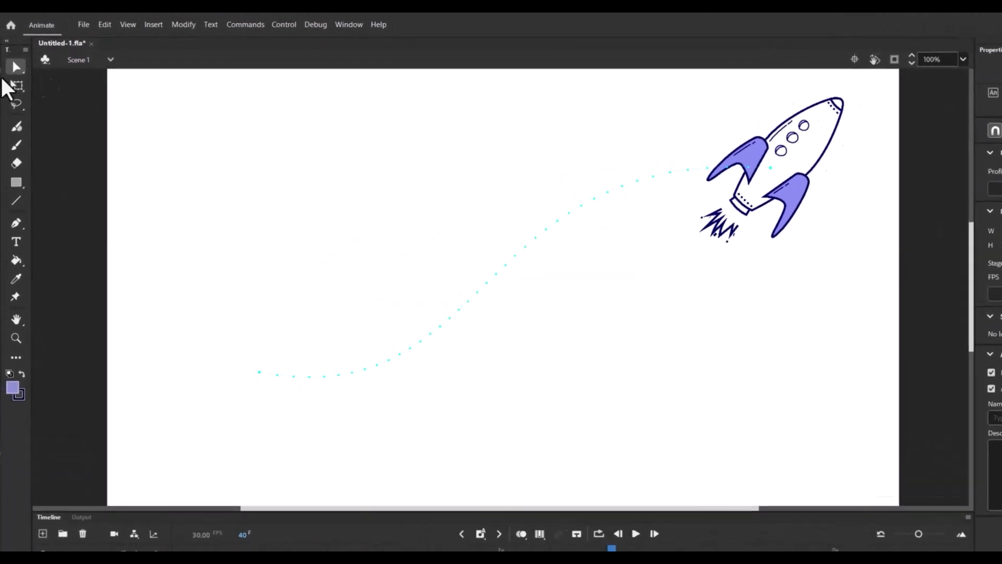
{"action": "left_click", "coordinate": [13, 58]}
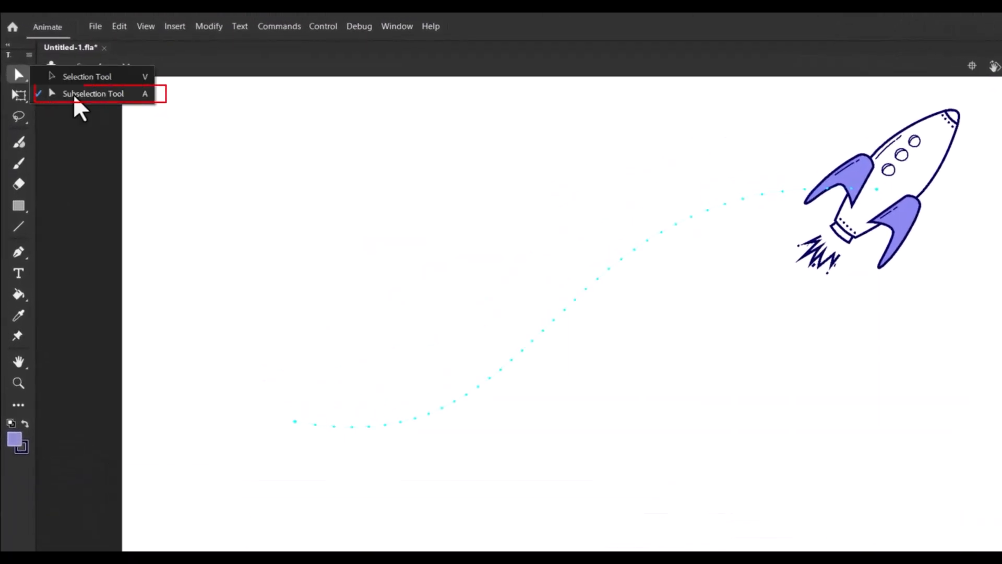
{"action": "left_click", "coordinate": [76, 95]}
{"action": "left_click", "coordinate": [876, 189]}
{"action": "left_click_drag", "start_coordinate": [536, 165], "coordinate": [546, 185]}
{"action": "left_click", "coordinate": [562, 471]}
{"action": "left_click_drag", "start_coordinate": [563, 471], "coordinate": [713, 420]}
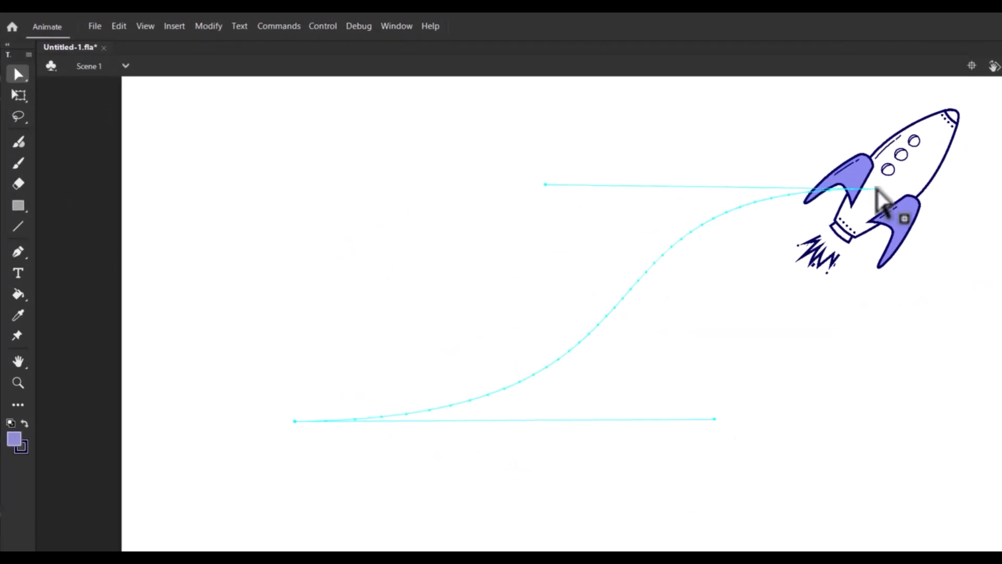
{"action": "mouse_move", "coordinate": [877, 189]}
{"action": "left_mouse_down"}
{"action": "mouse_move", "coordinate": [737, 222]}
{"action": "mouse_move", "coordinate": [831, 116]}
{"action": "mouse_move", "coordinate": [890, 201]}
{"action": "left_mouse_up"}
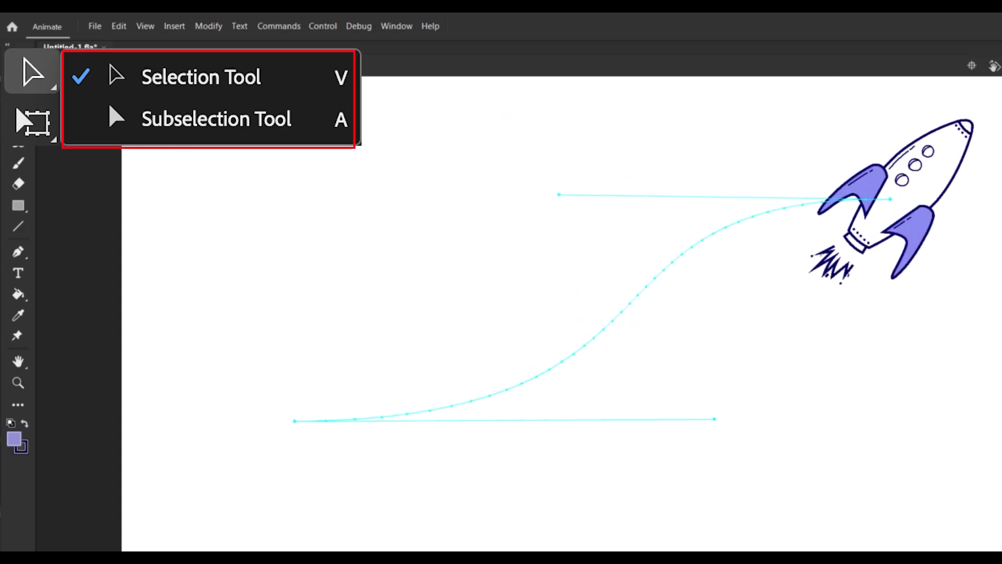
Step: Scale down and rotate the rocket's motion path with the Free Transform tool
{"action": "left_click", "coordinate": [18, 96]}
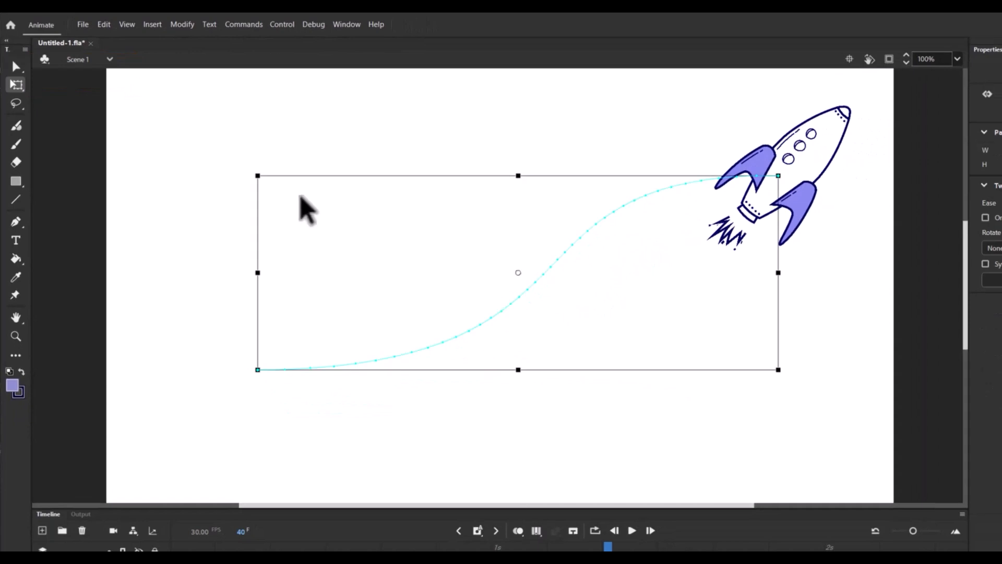
{"action": "left_click_drag", "start_coordinate": [262, 180], "coordinate": [360, 219]}
{"action": "left_click_drag", "start_coordinate": [365, 272], "coordinate": [297, 284]}
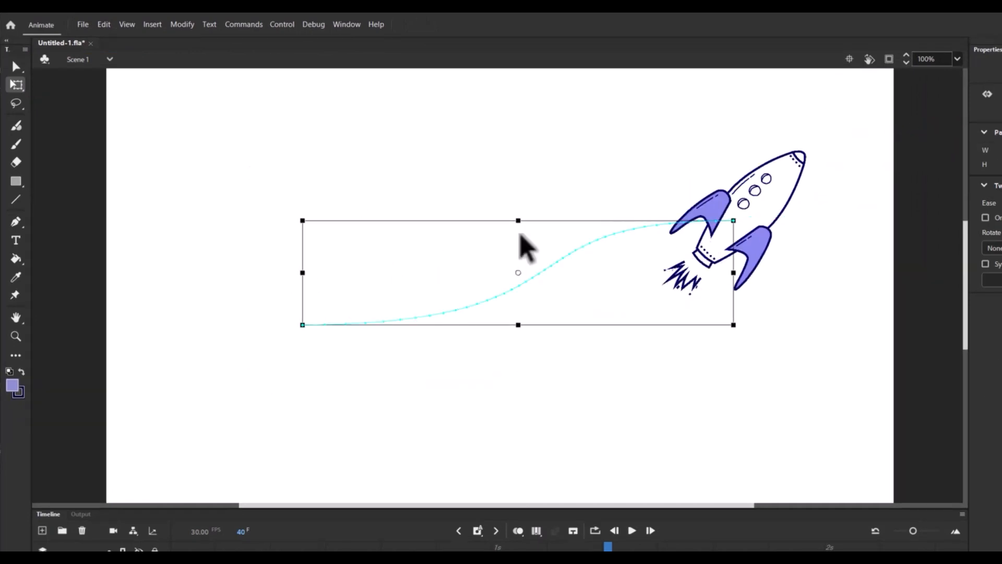
{"action": "left_click_drag", "start_coordinate": [290, 210], "coordinate": [245, 247]}
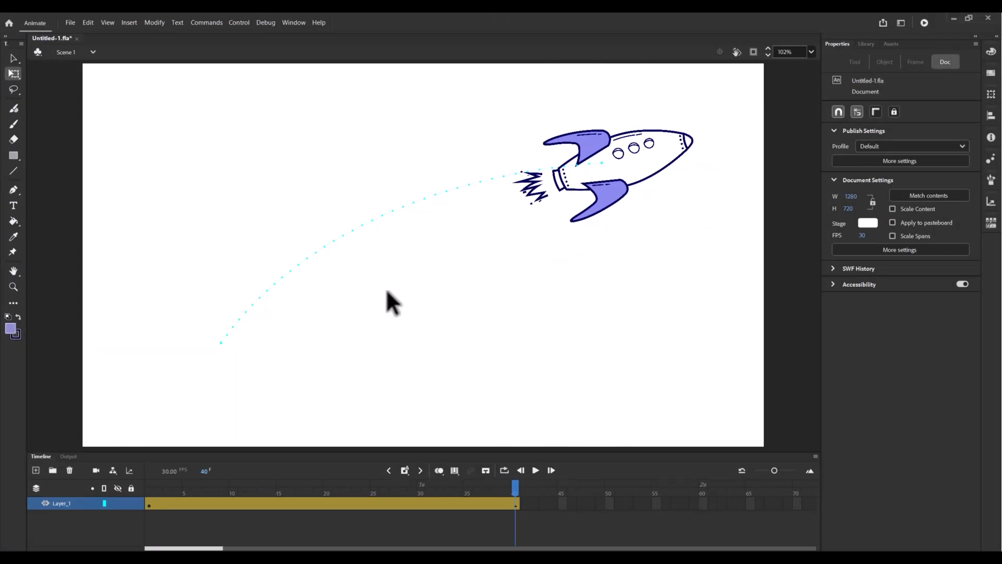
Step: Play the rocket's motion tween on the timeline to preview it
{"action": "key", "text": "Return"}
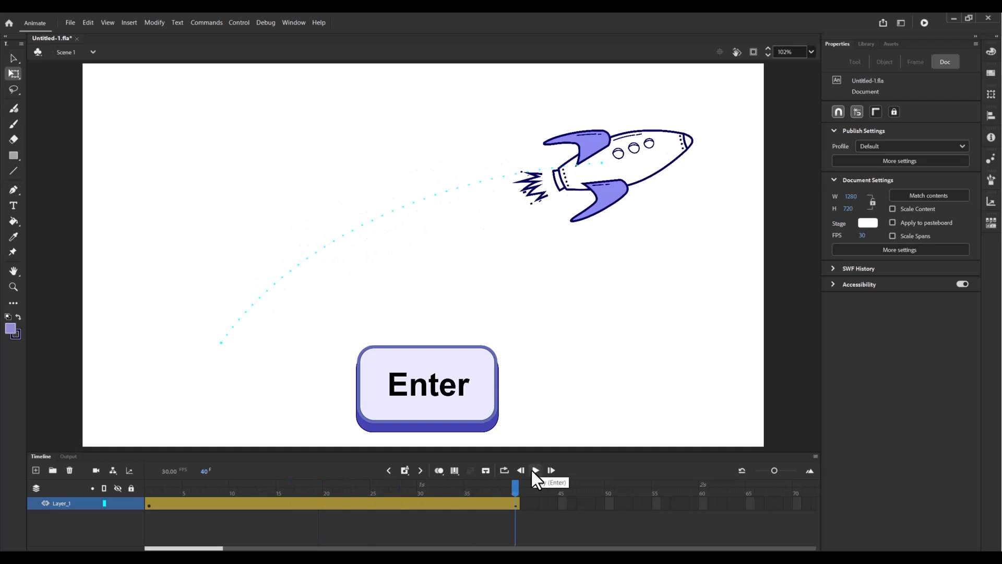
{"action": "left_click", "coordinate": [532, 470]}
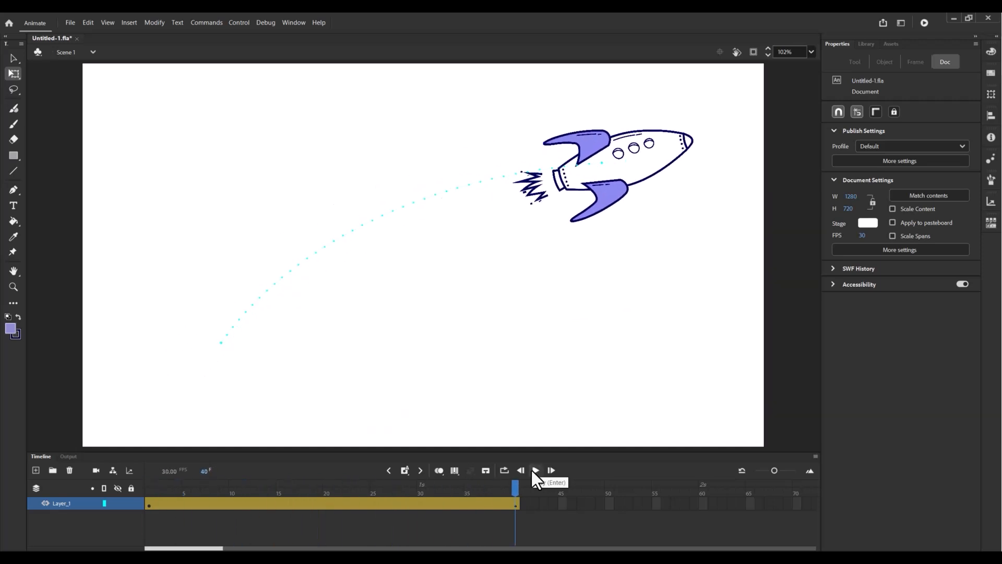
{"action": "left_click", "coordinate": [532, 470]}
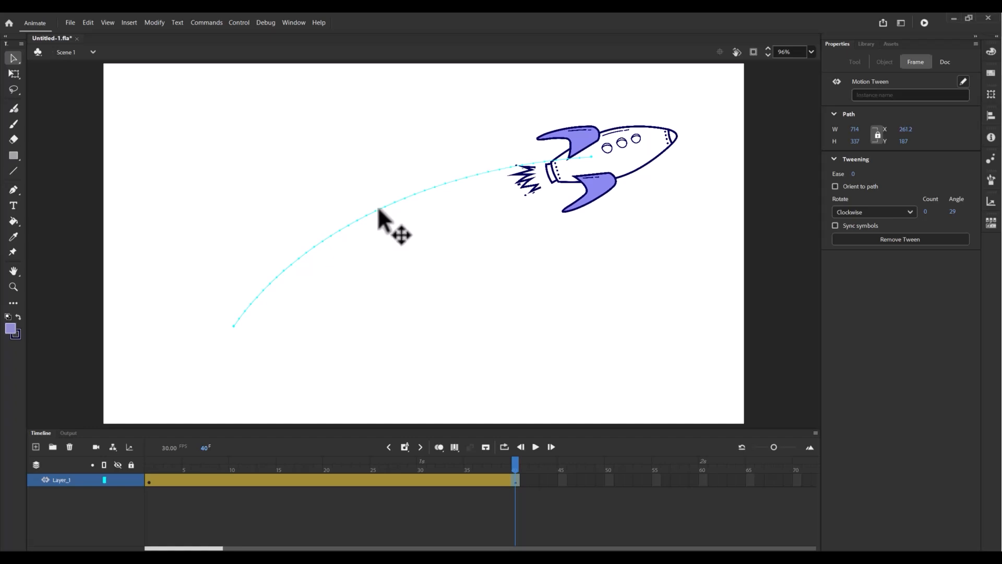
Step: Browse the ease presets for the rocket's motion tween and apply Damped Wave to its X location
{"action": "left_click", "coordinate": [393, 214]}
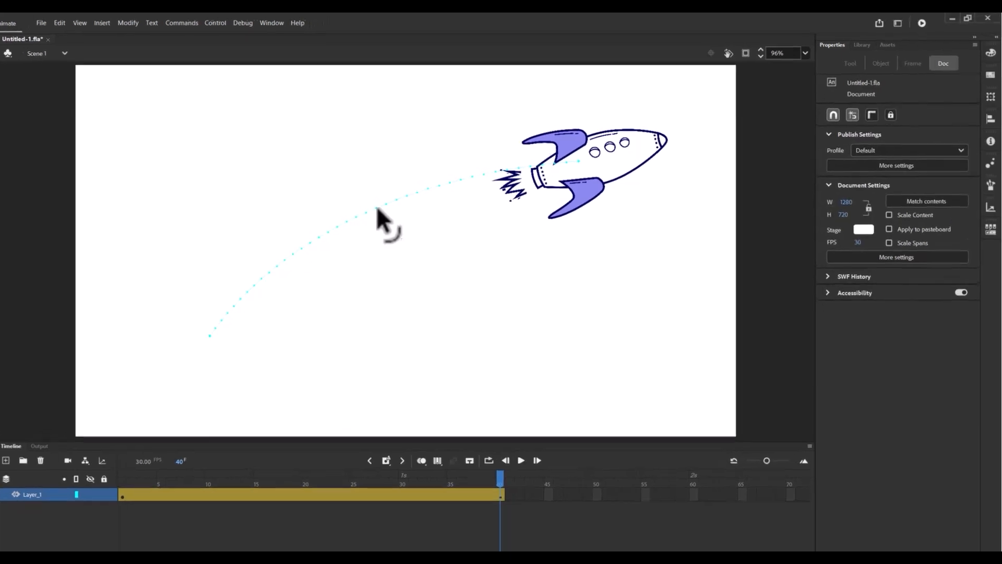
{"action": "left_click", "coordinate": [396, 202]}
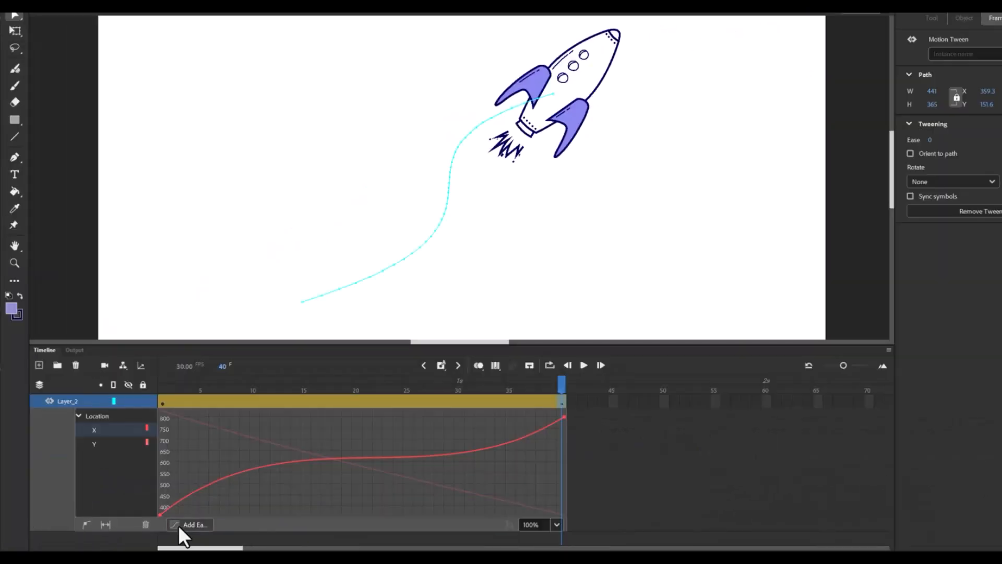
{"action": "left_click", "coordinate": [178, 525]}
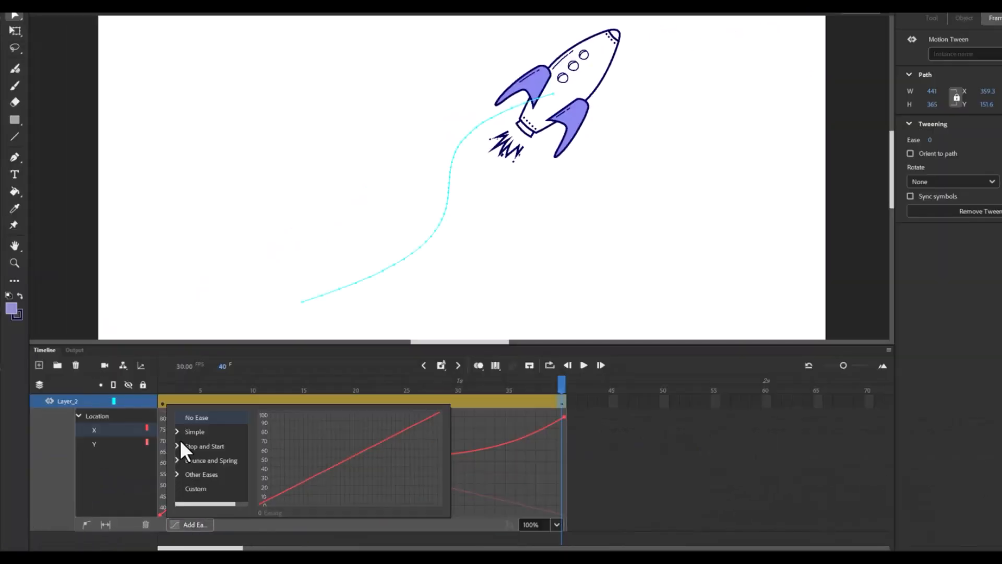
{"action": "left_click", "coordinate": [177, 431]}
{"action": "left_click", "coordinate": [177, 432]}
{"action": "left_click", "coordinate": [177, 445]}
{"action": "scroll", "coordinate": [213, 462], "scroll_direction": "down", "scroll_amount": 3}
{"action": "left_click", "coordinate": [177, 466]}
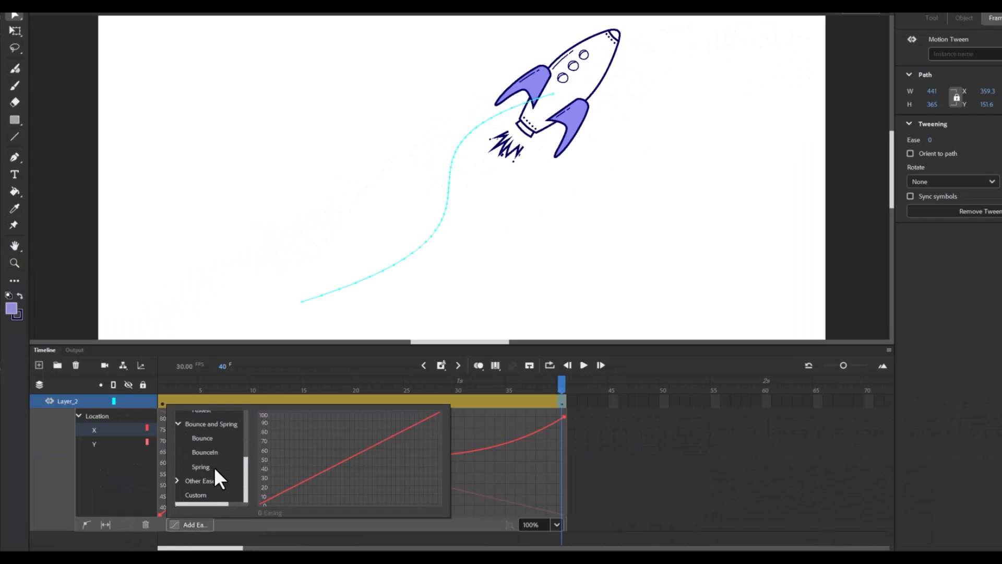
{"action": "left_click", "coordinate": [178, 481]}
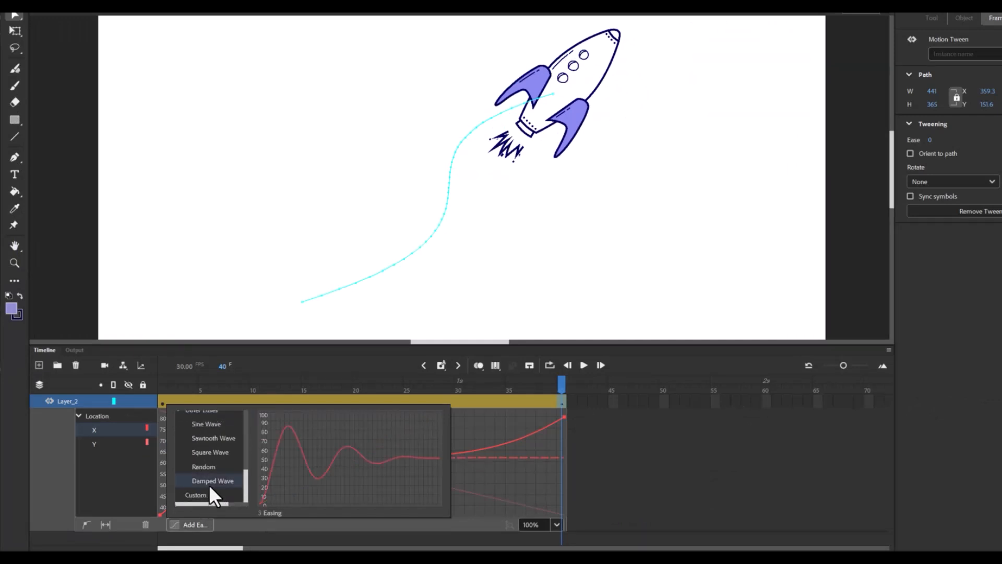
{"action": "left_click", "coordinate": [208, 482]}
{"action": "scroll", "coordinate": [207, 465], "scroll_direction": "up", "scroll_amount": 5}
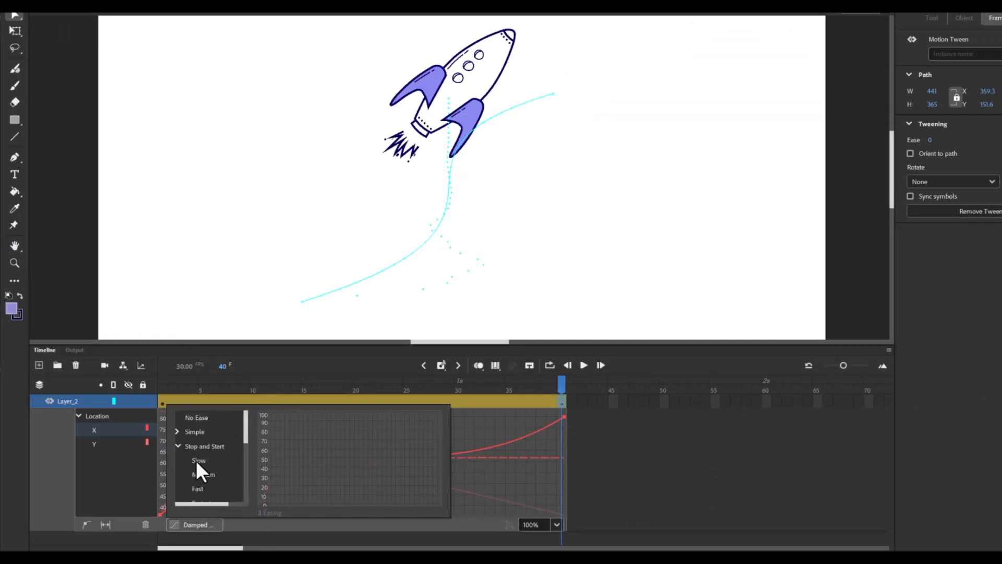
Step: Try the Stop and Start (Slow) and Simple (Slow) eases on the X location and return to No Ease
{"action": "left_click", "coordinate": [201, 459]}
{"action": "left_click", "coordinate": [179, 432]}
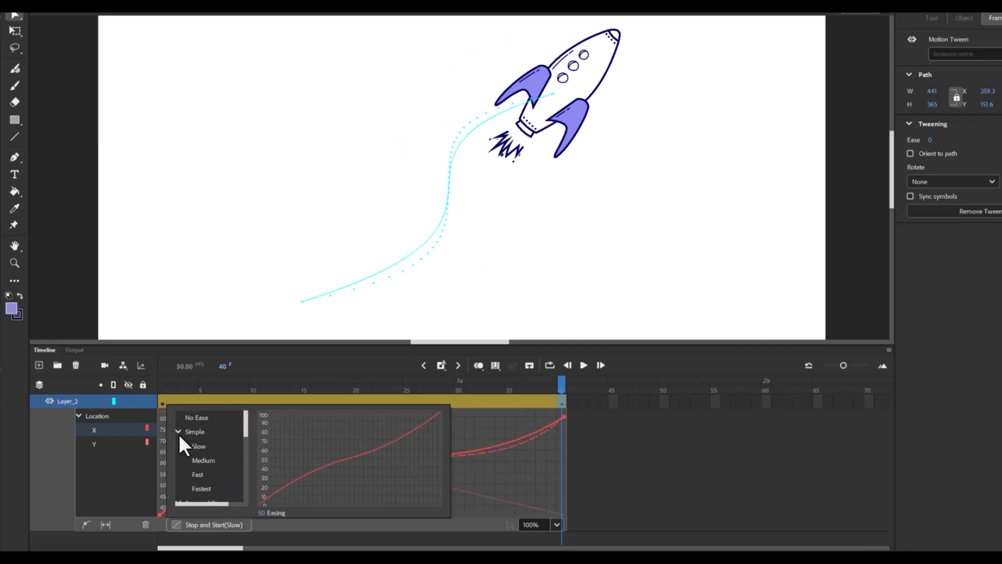
{"action": "left_click", "coordinate": [211, 447]}
{"action": "left_click", "coordinate": [200, 419]}
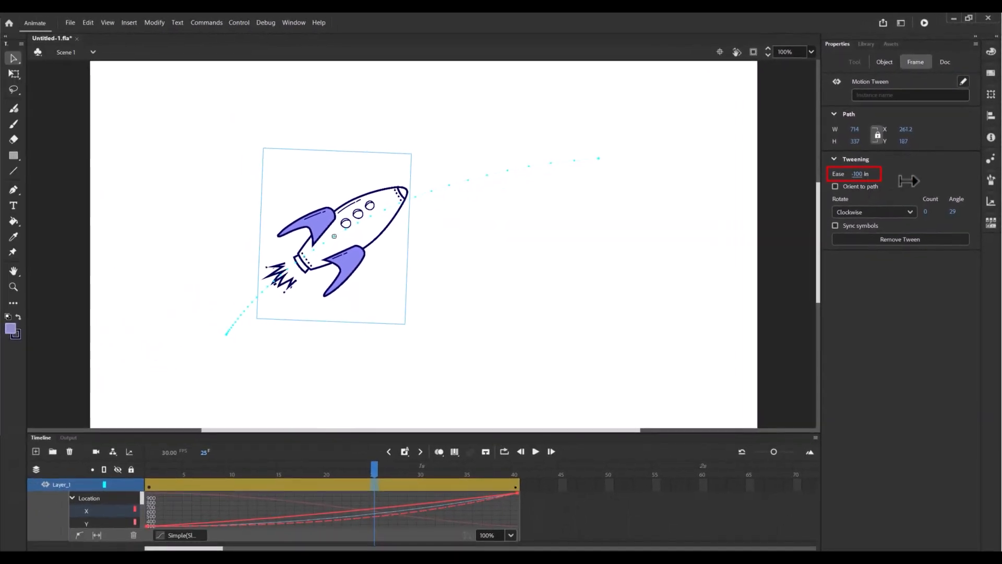
Step: Set the motion tween's ease to 100 out
{"action": "left_click_drag", "start_coordinate": [908, 180], "coordinate": [957, 188]}
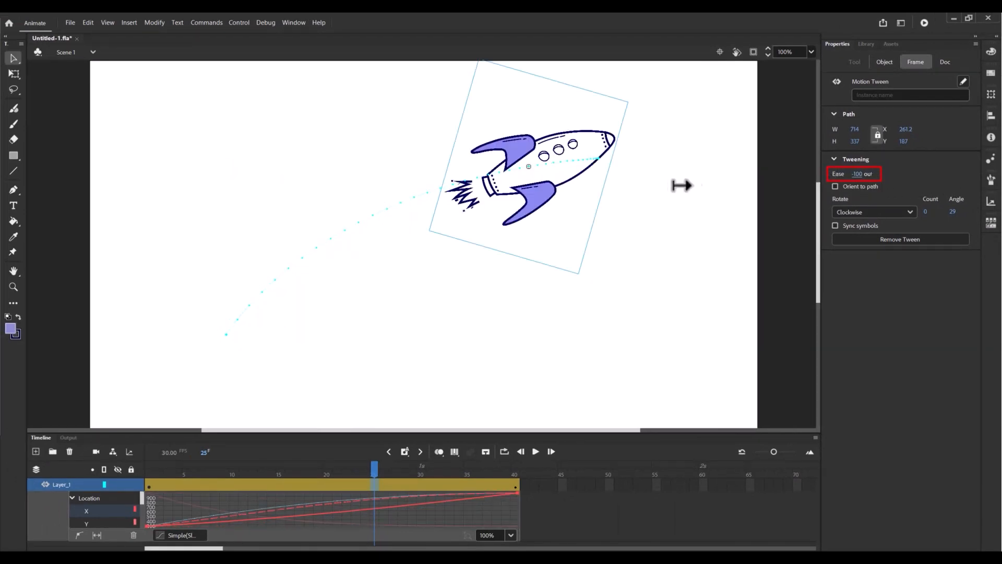
{"action": "left_click_drag", "start_coordinate": [689, 185], "coordinate": [761, 199]}
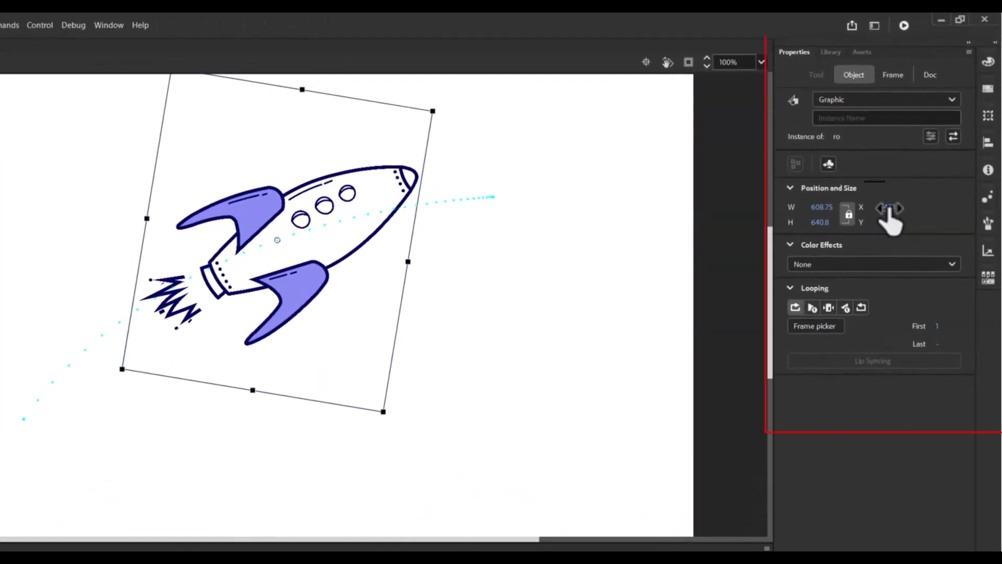
Step: Shift the rocket's X position, reduce its width, and raise the motion tween's rotation count
{"action": "left_click_drag", "start_coordinate": [889, 208], "coordinate": [927, 209]}
{"action": "left_click_drag", "start_coordinate": [823, 209], "coordinate": [738, 219]}
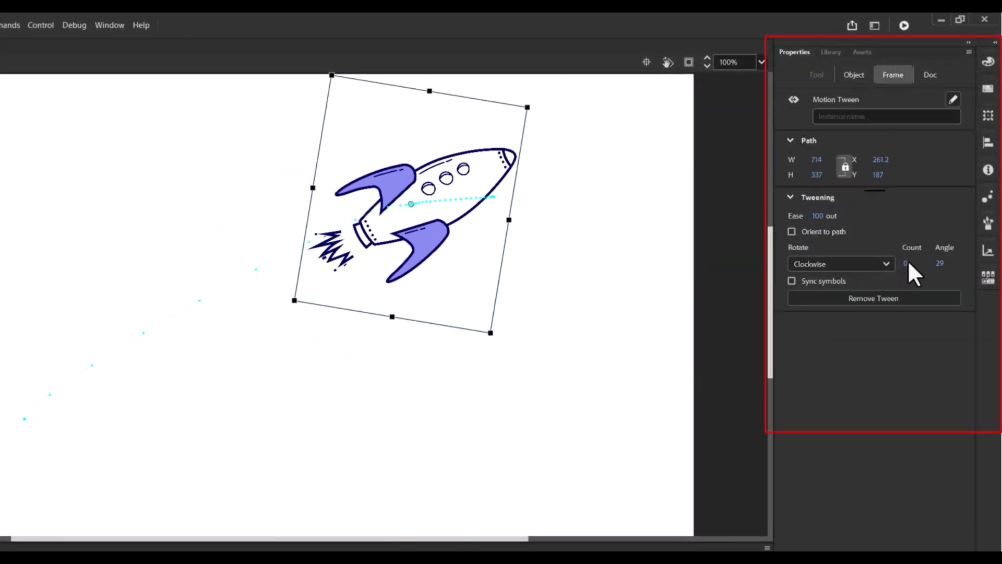
{"action": "left_click_drag", "start_coordinate": [907, 261], "coordinate": [935, 266]}
Step: Add a color effect to the rocket instance and adjust the effect's amount
{"action": "left_click", "coordinate": [854, 75]}
{"action": "left_click", "coordinate": [818, 264]}
{"action": "left_click", "coordinate": [828, 345]}
{"action": "left_click_drag", "start_coordinate": [942, 292], "coordinate": [972, 296]}
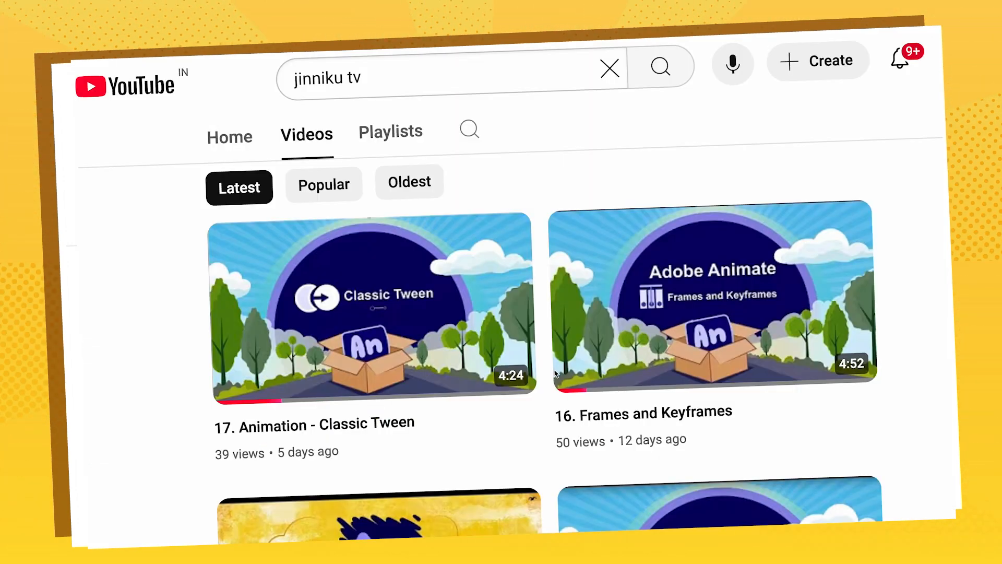
{"action": "scroll", "coordinate": [555, 373], "scroll_direction": "down", "scroll_amount": 3}
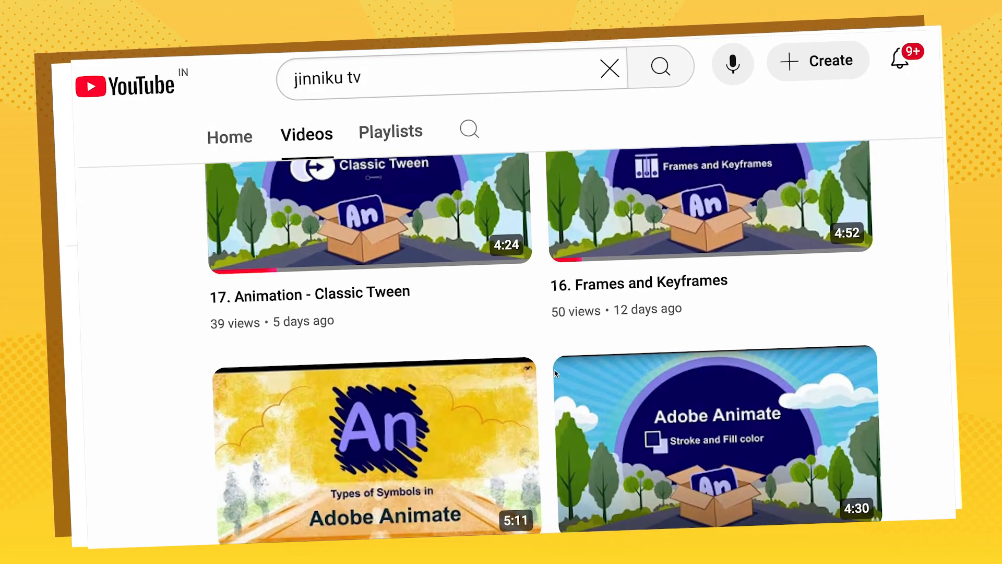
{"action": "scroll", "coordinate": [555, 373], "scroll_direction": "down", "scroll_amount": 5}
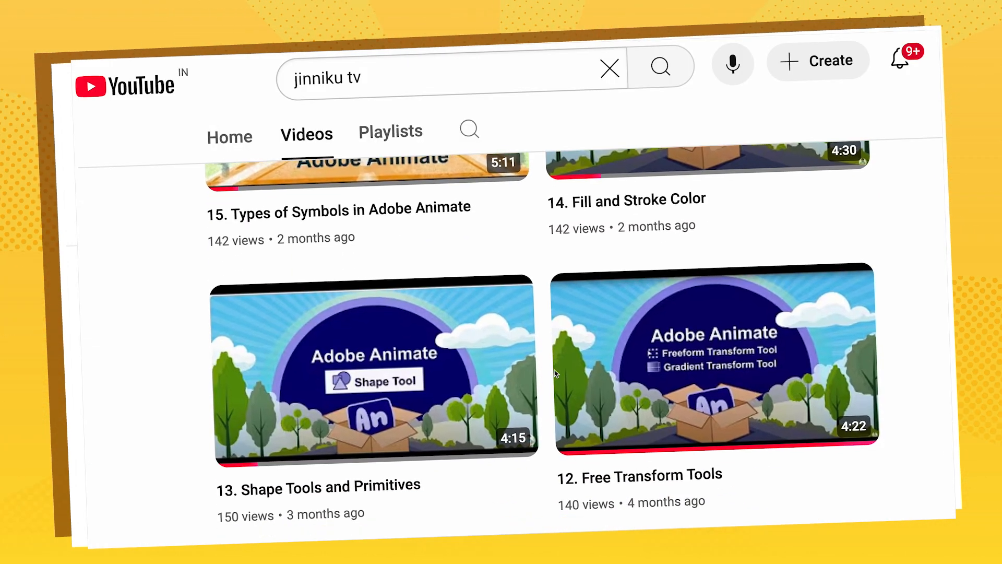